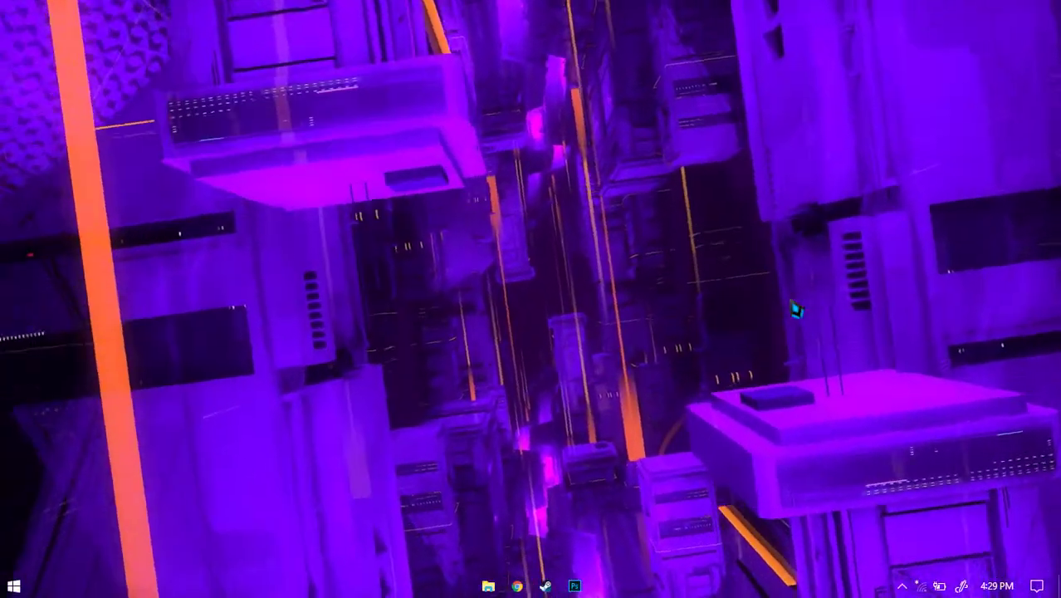
Step: Open the Downloads folder in File Explorer and pick out the Rainmeter-4.2.exe installer
key(super+e)
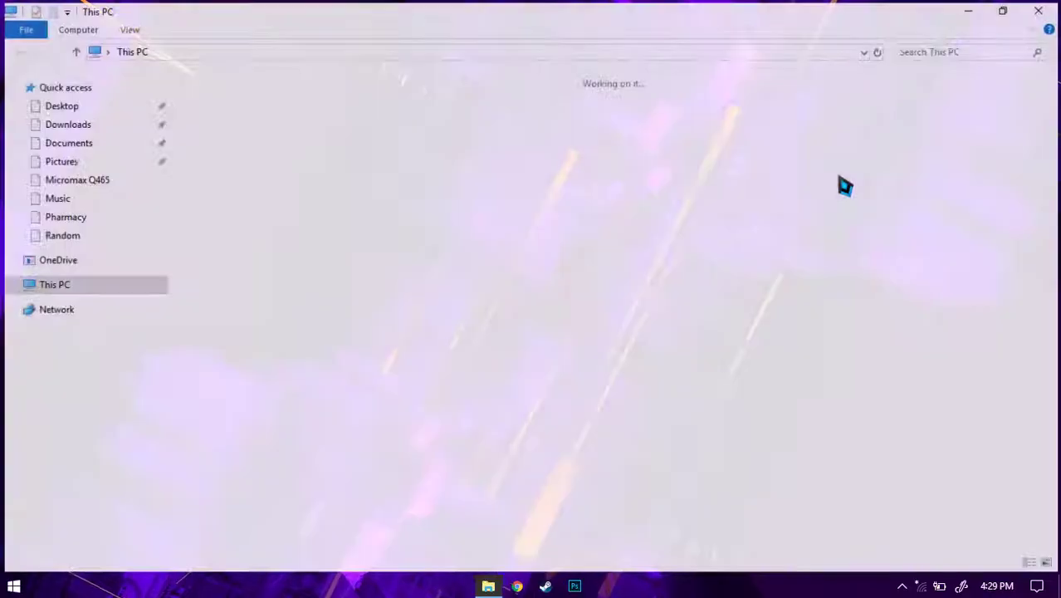
double_click(841, 137)
drag(925, 227, 931, 124)
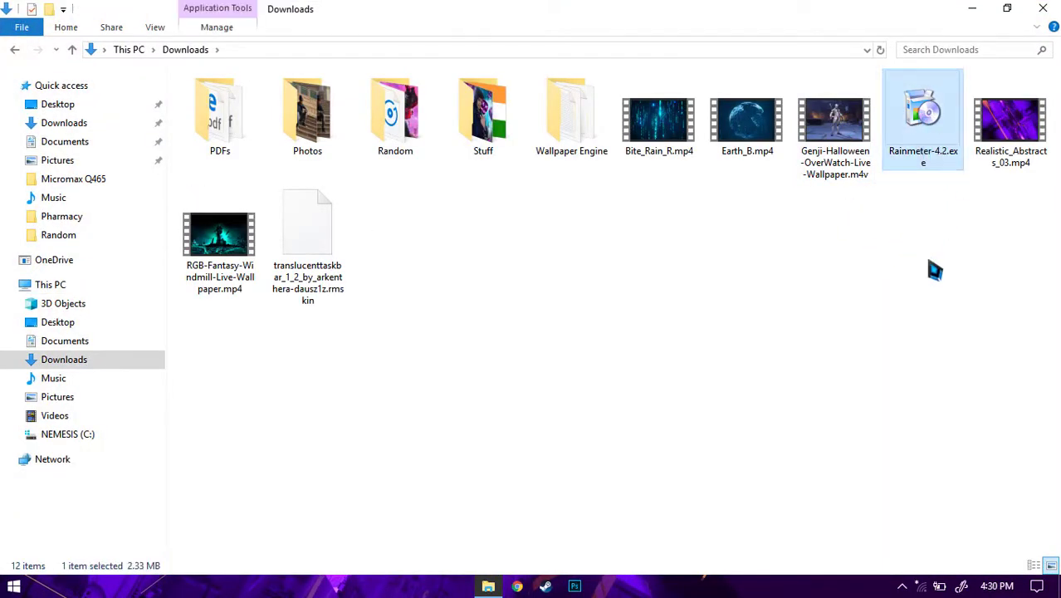
click(927, 226)
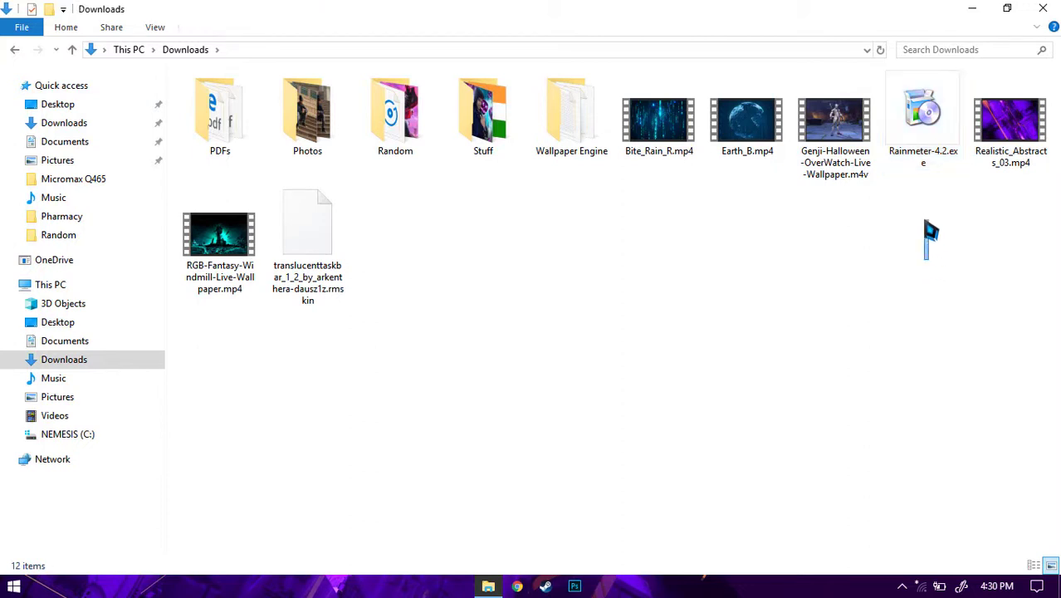
mouse_move(927, 222)
mouse_down()
mouse_move(927, 156)
mouse_move(916, 214)
mouse_up()
click(913, 220)
Step: Locate the translucent taskbar skin package alongside the installer, then minimize the Downloads window
drag(375, 364, 328, 308)
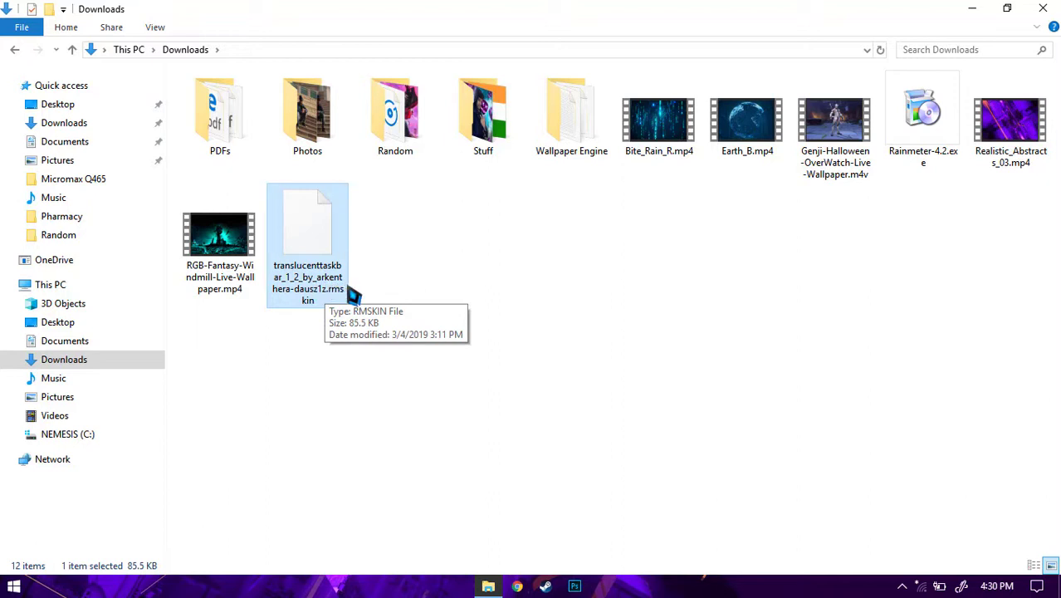
click(368, 289)
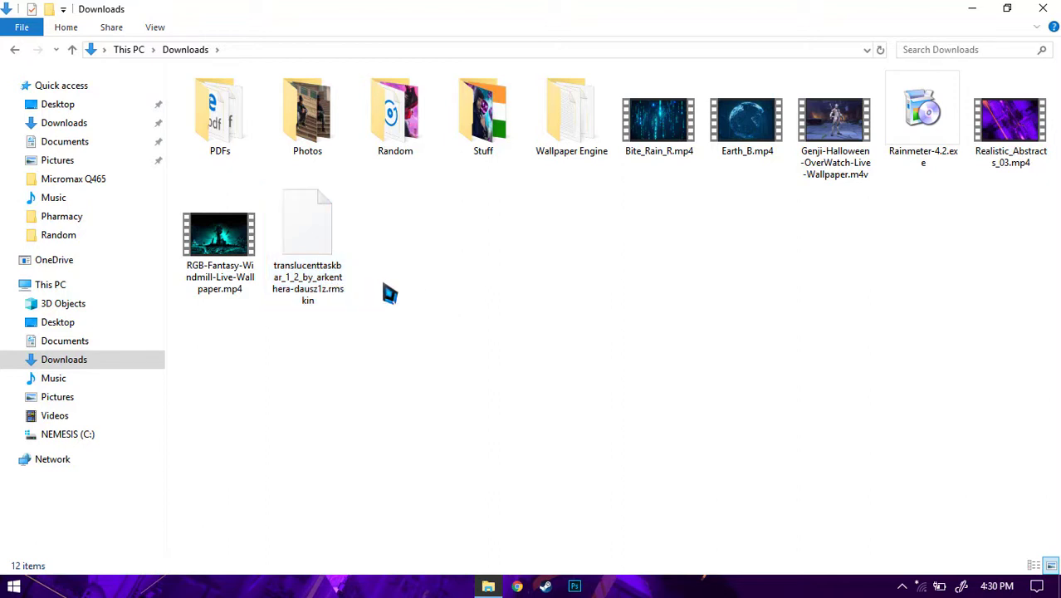
drag(386, 272, 324, 267)
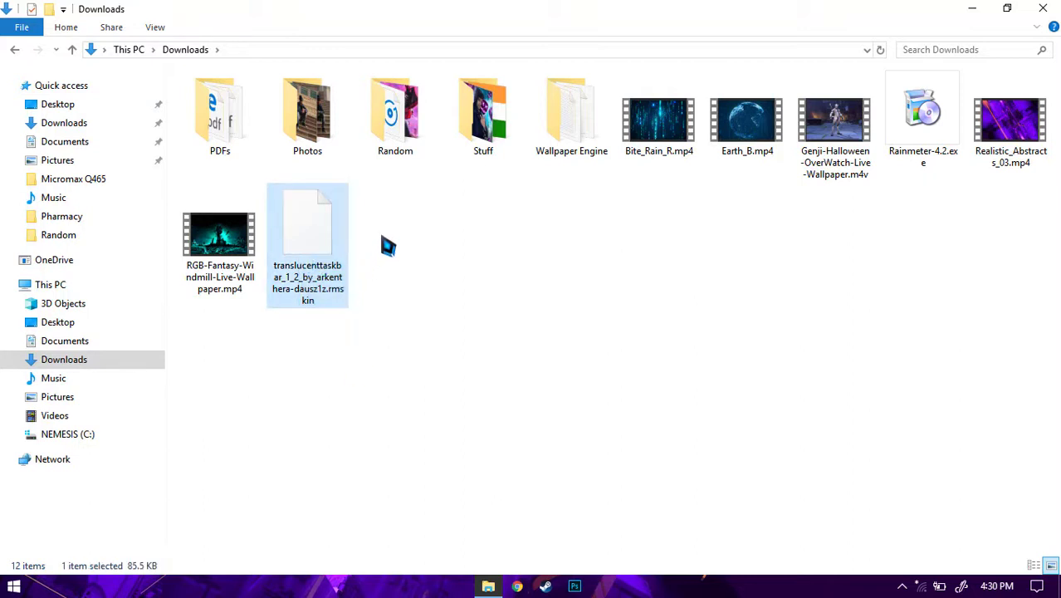
mouse_move(918, 221)
mouse_down()
mouse_move(918, 118)
mouse_move(948, 108)
mouse_move(938, 111)
mouse_move(928, 205)
mouse_up()
click(927, 205)
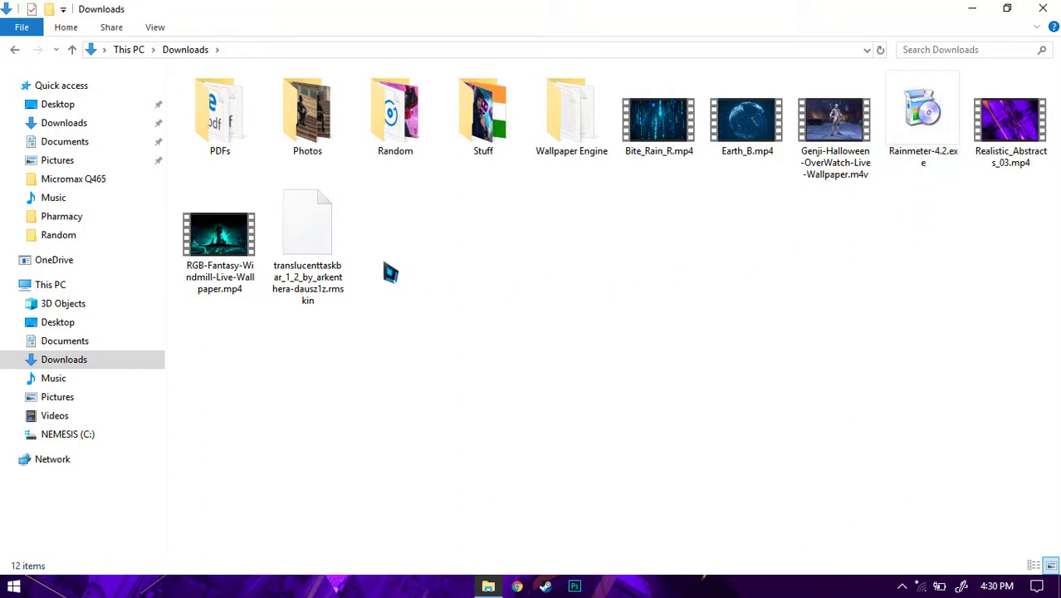
click(974, 8)
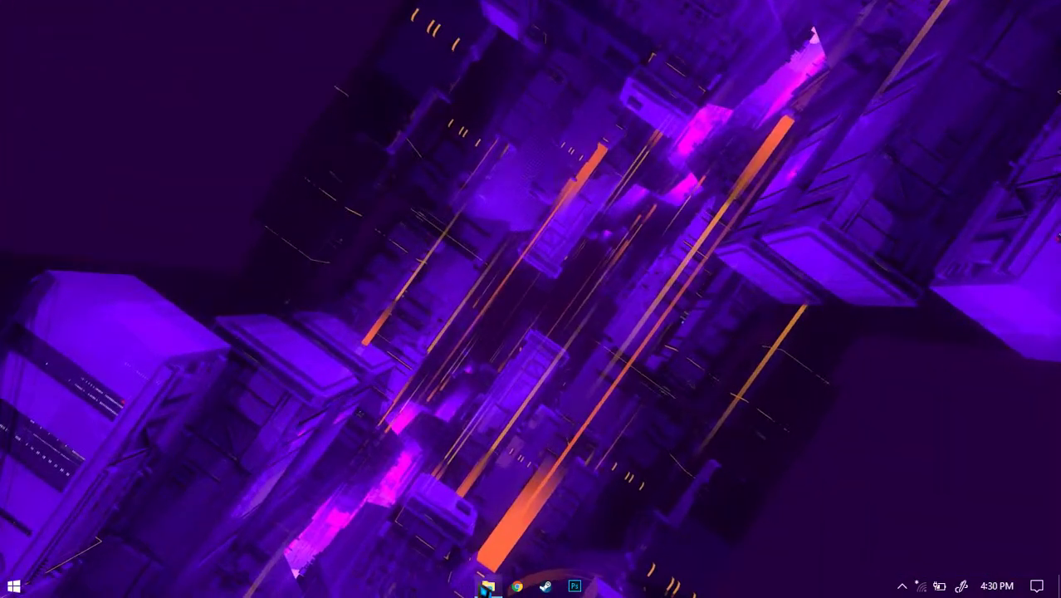
Step: Install the TranslucentTaskbar .rmskin package with SkinInstaller.exe, then close the Downloads window
click(488, 586)
right_click(323, 255)
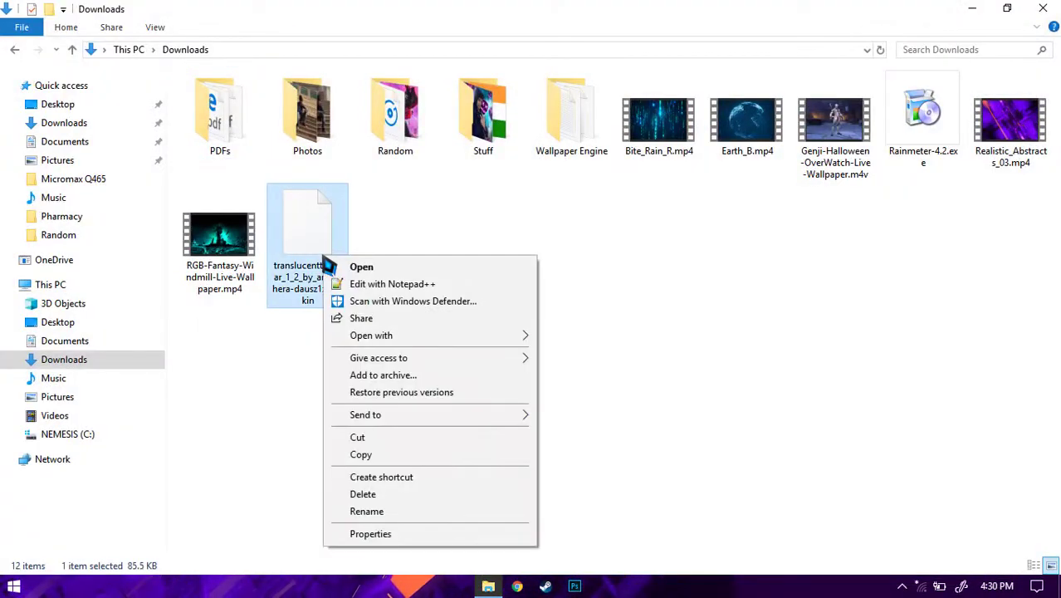
mouse_move(448, 335)
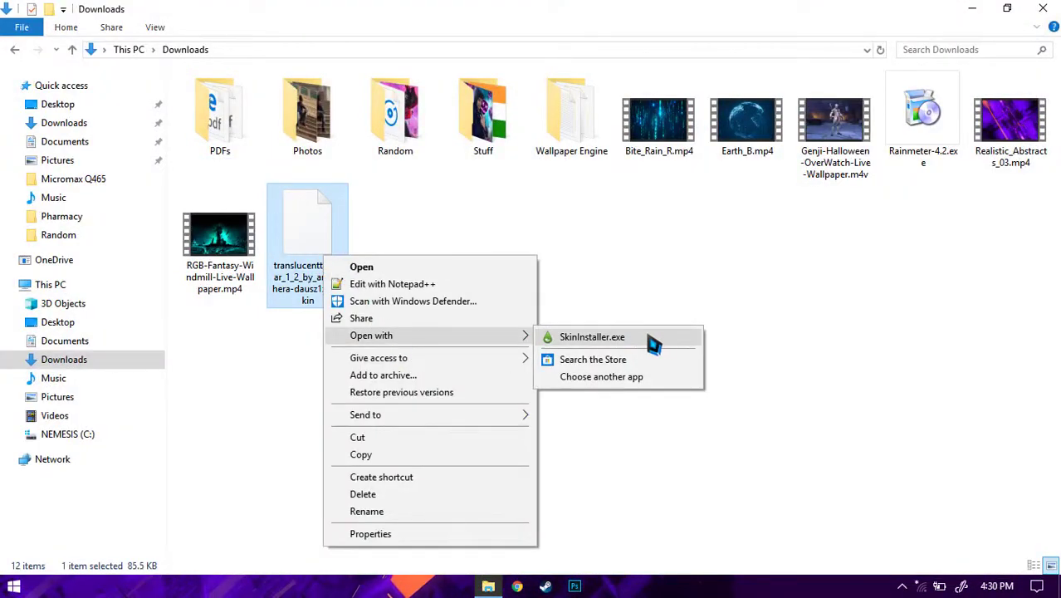
click(611, 340)
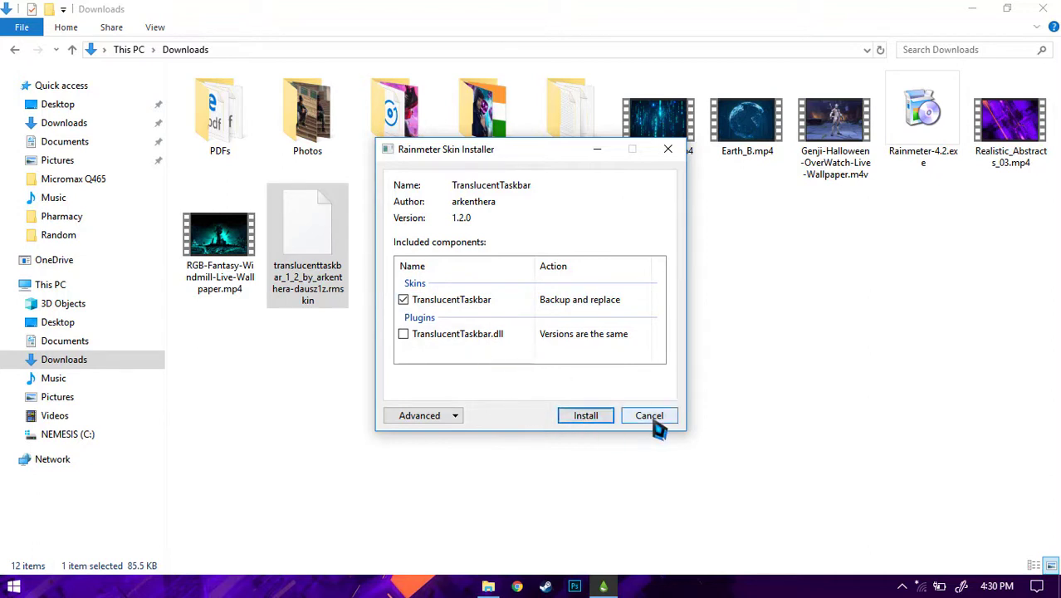
click(606, 415)
click(1051, 10)
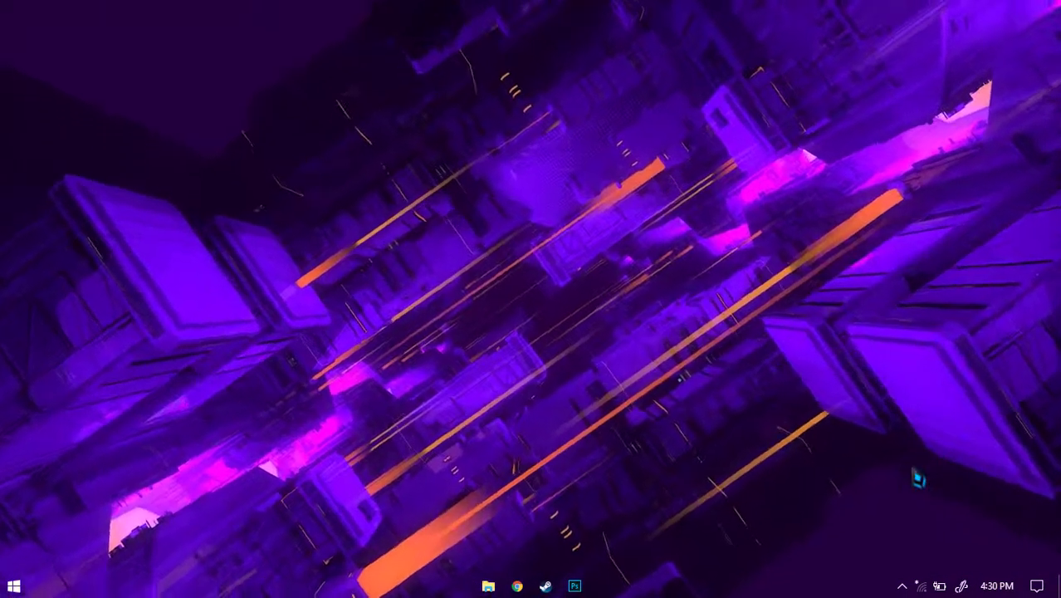
click(902, 586)
Step: From the Rainmeter tray icon's Manage window, expand TranslucentTaskbar and edit Sample.ini in Notepad
right_click(903, 541)
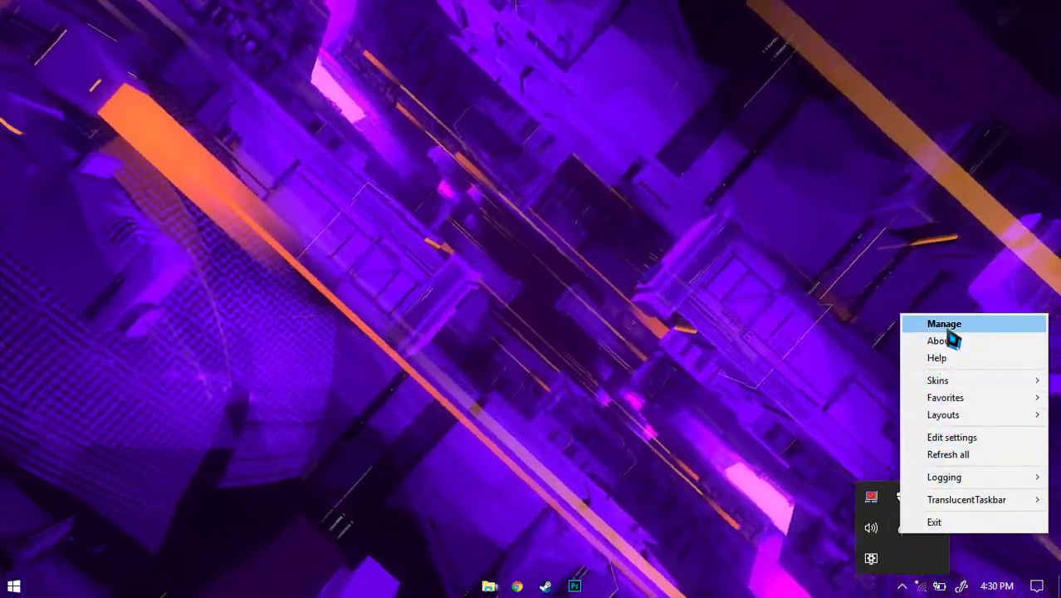
click(946, 325)
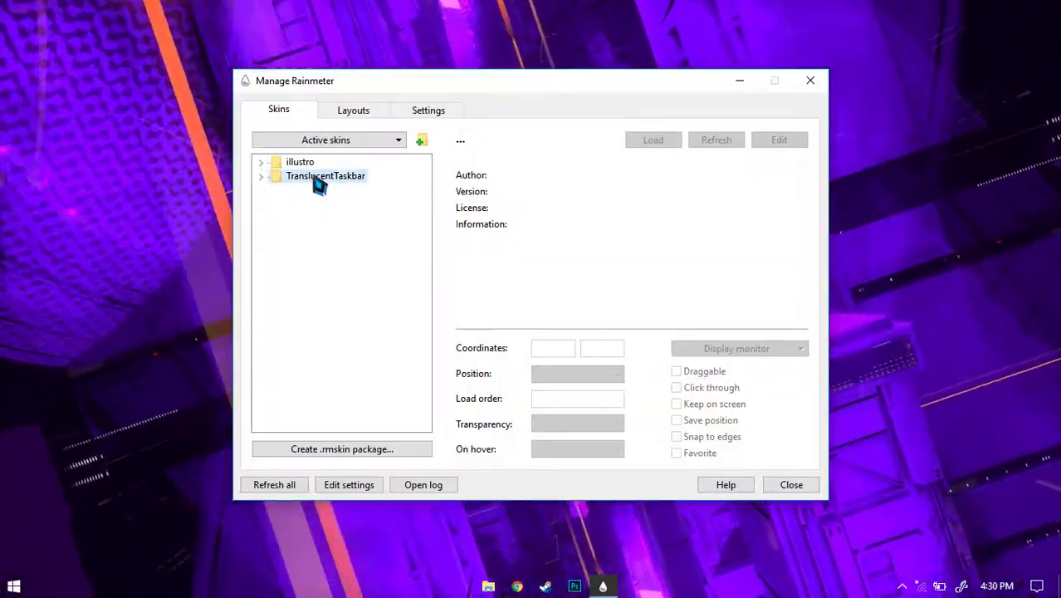
double_click(323, 176)
right_click(316, 192)
click(349, 220)
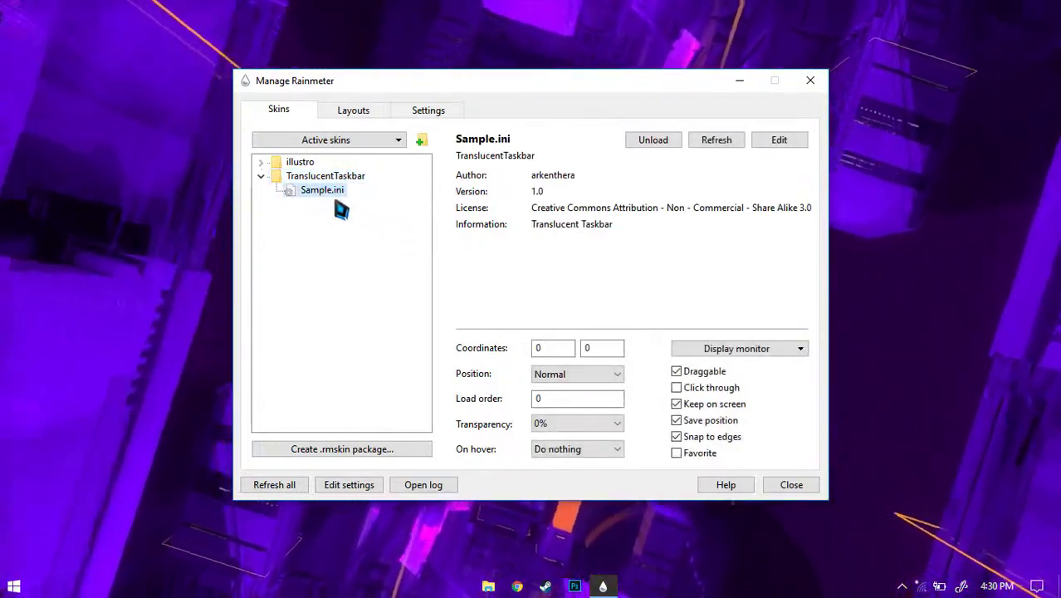
right_click(332, 192)
click(360, 236)
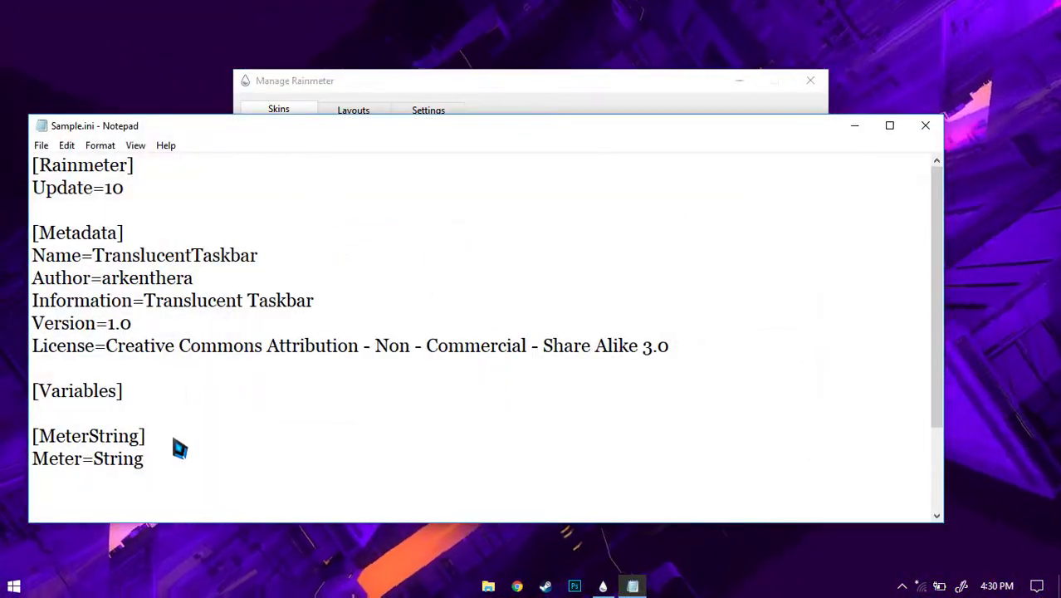
Step: Paste the [TranslucentTaskbar] plugin block after Meter=String, removing its AccentState=2 line
click(172, 446)
text([TranslucentTaskbar]  Measure=Plugin  Plugin=TranslucentTaskbar  UpdateDivider=1 AccentState=2)
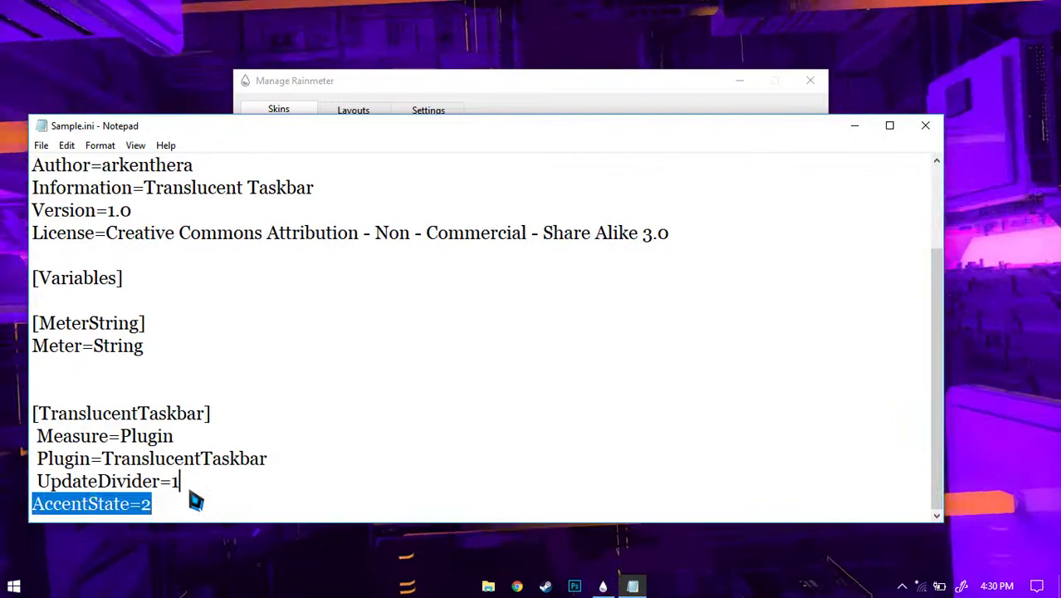
key(BackSpace)
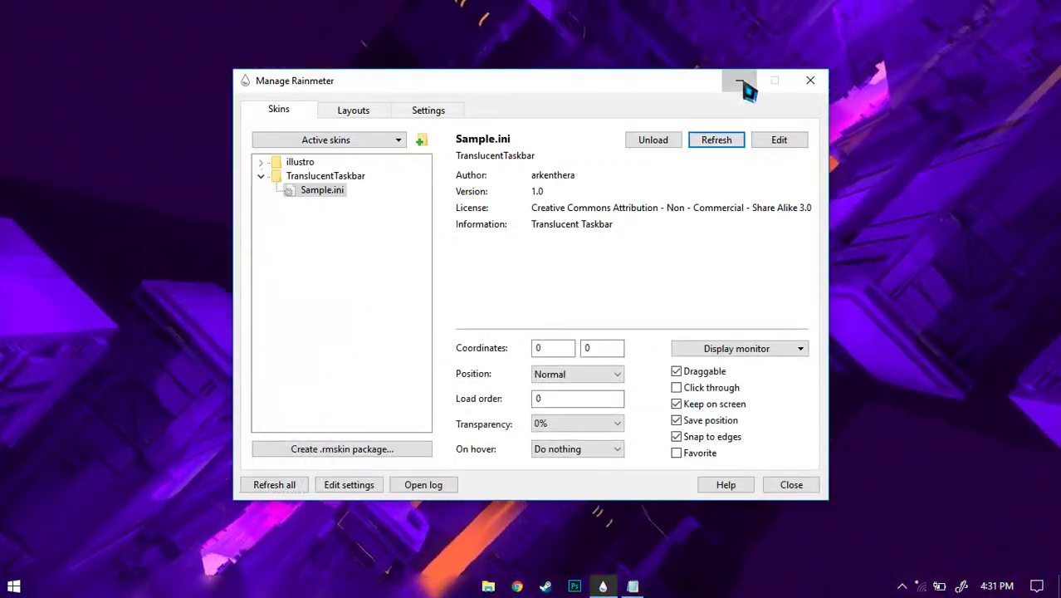
Step: Reopen Manage Rainmeter and edit TranslucentTaskbar > Sample.ini again in Notepad
click(741, 82)
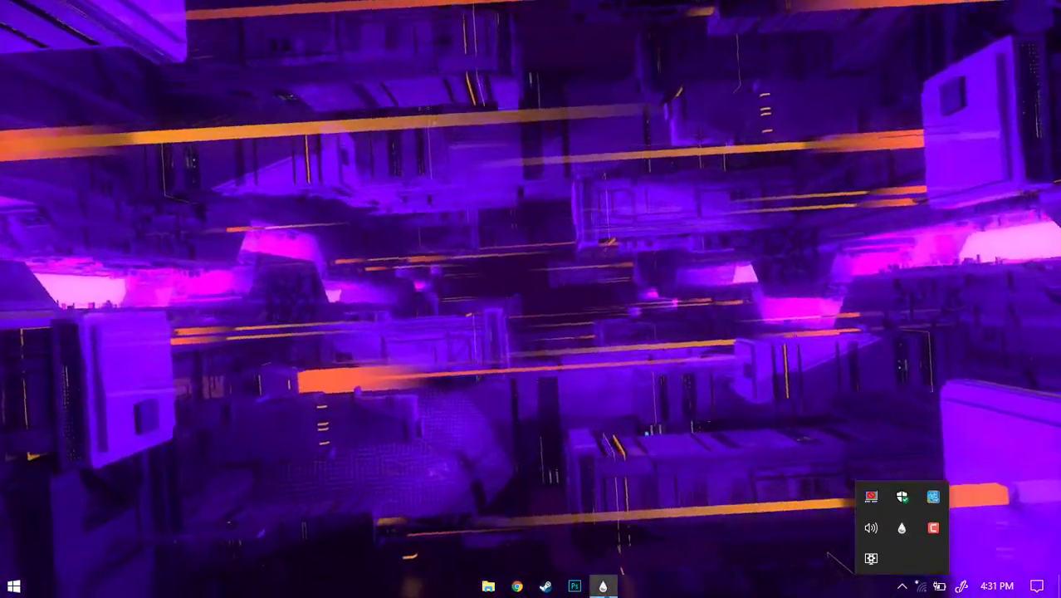
click(901, 527)
click(297, 179)
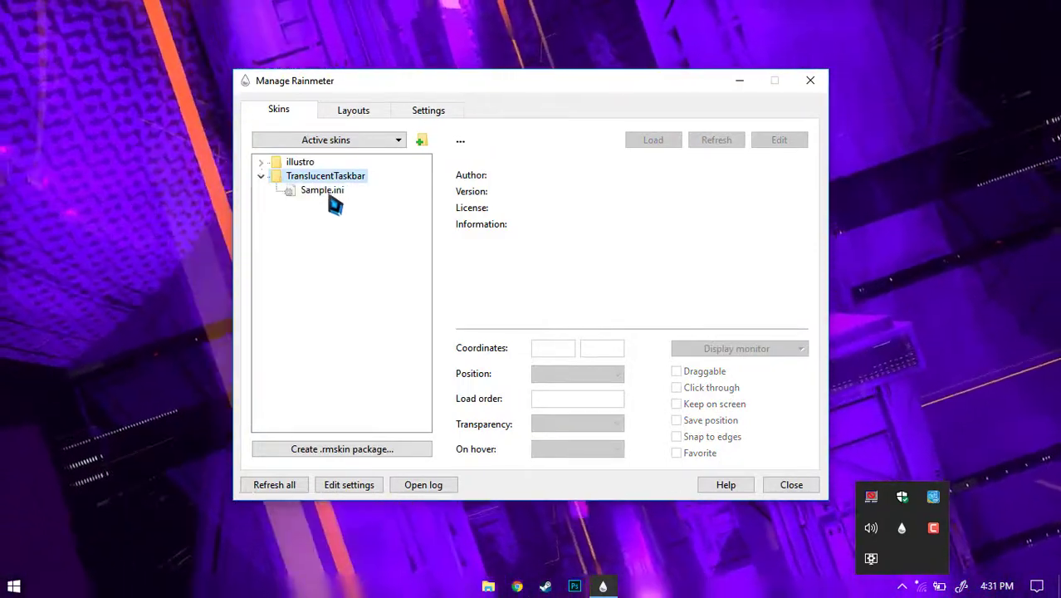
click(327, 194)
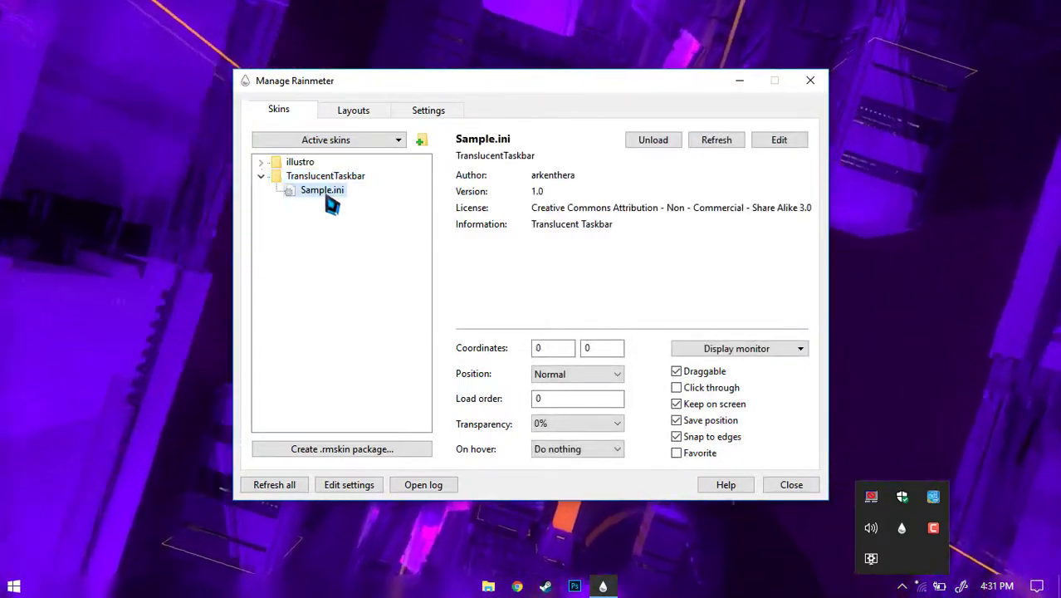
right_click(328, 196)
click(358, 238)
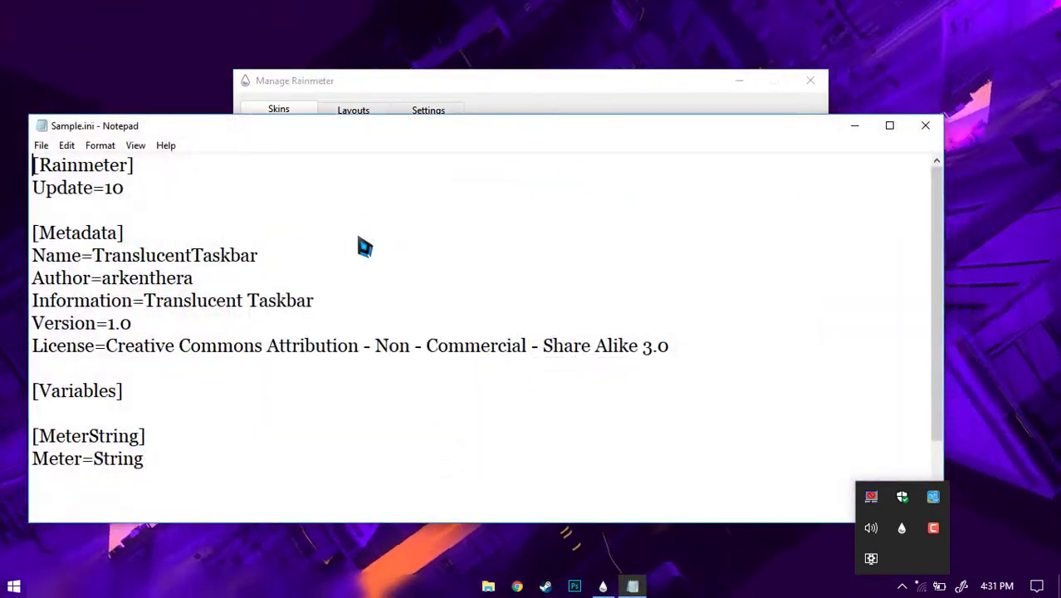
Step: Paste the plugin block, add AccentState=2 under UpdateDivider=1, and close Notepad
key(ctrl+v)
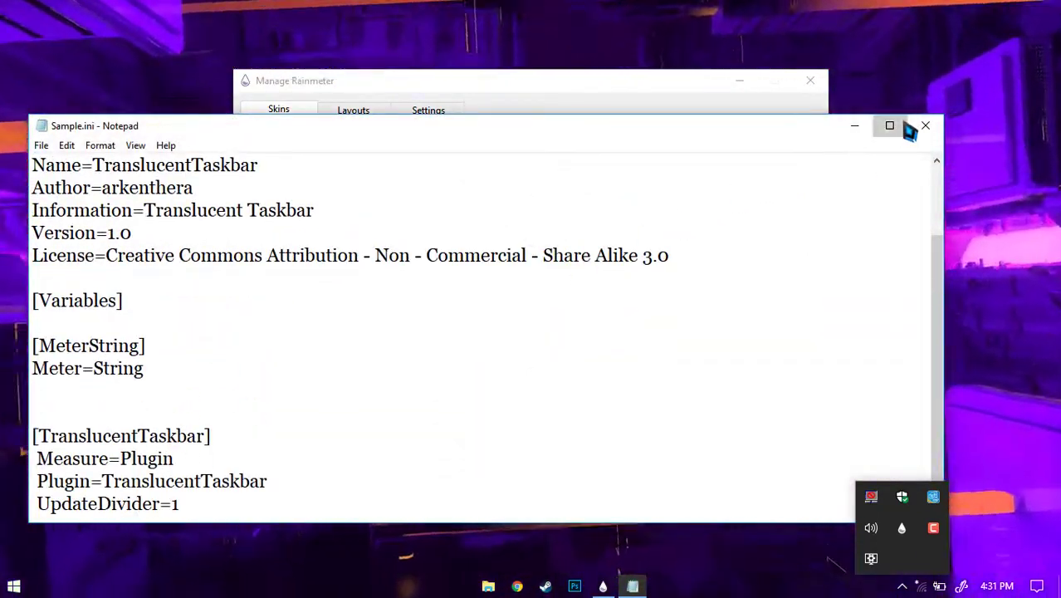
click(889, 125)
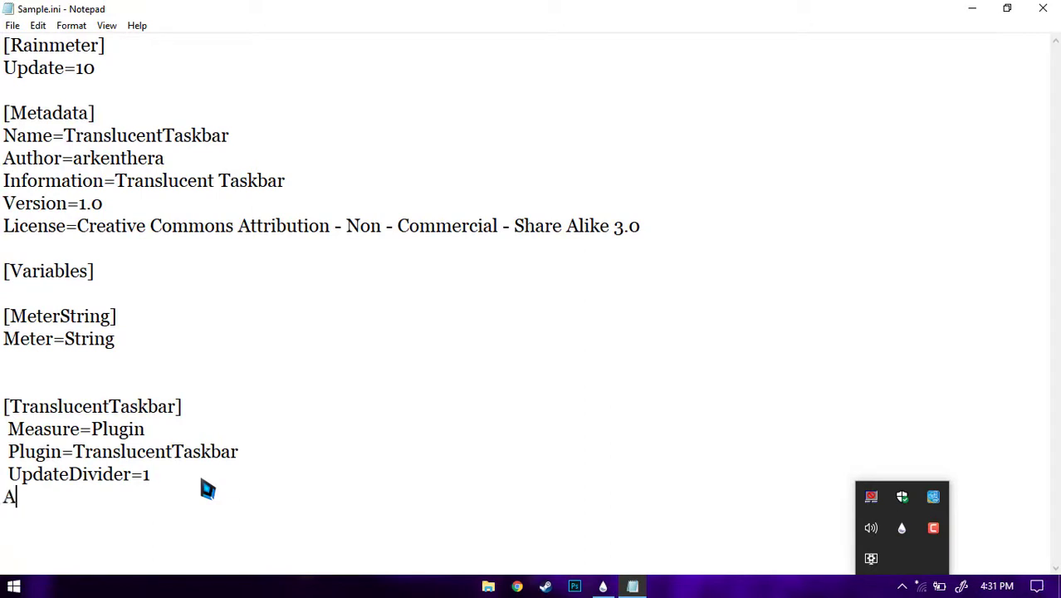
text(centState=2)
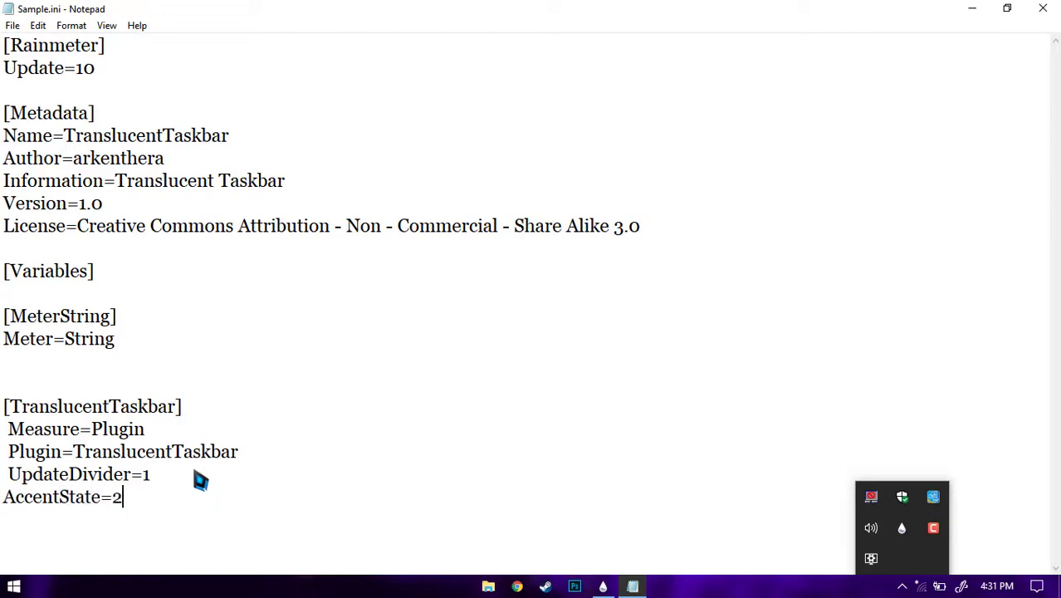
click(1043, 9)
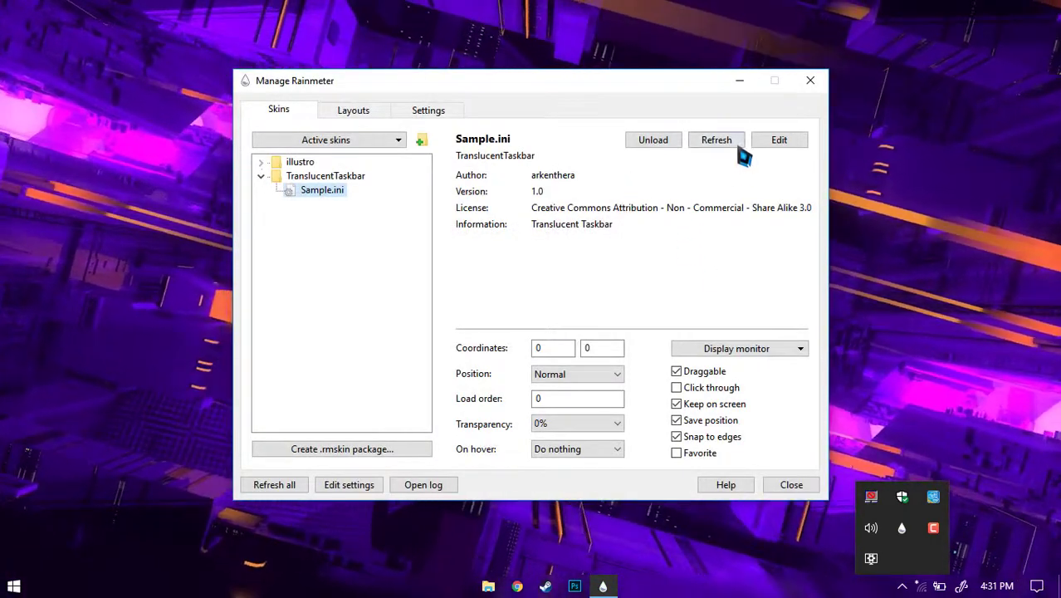
Step: Refresh the Sample.ini skin in Manage Rainmeter and close the manager window
click(717, 143)
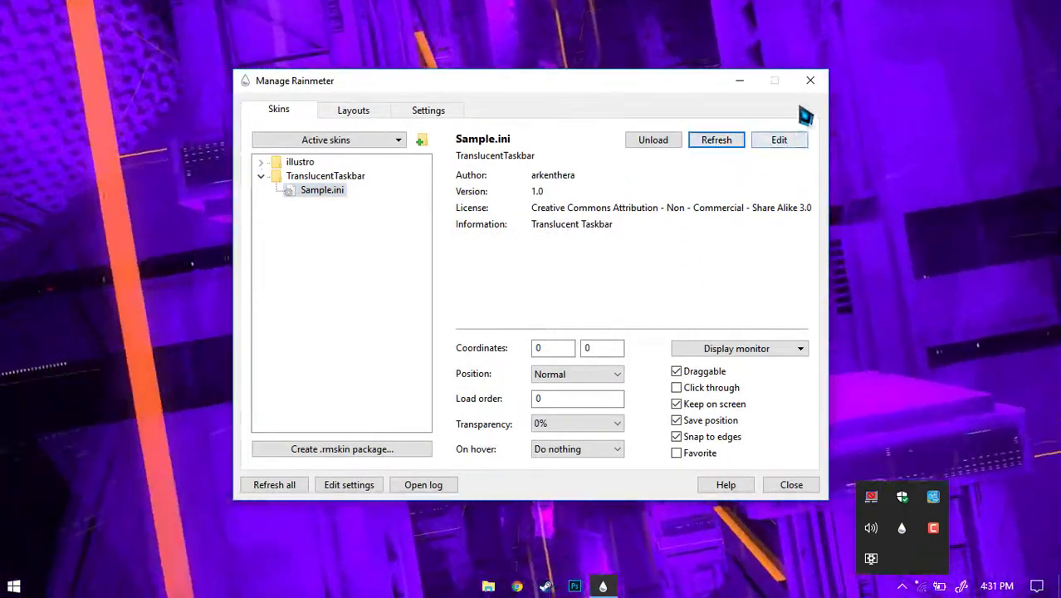
click(811, 81)
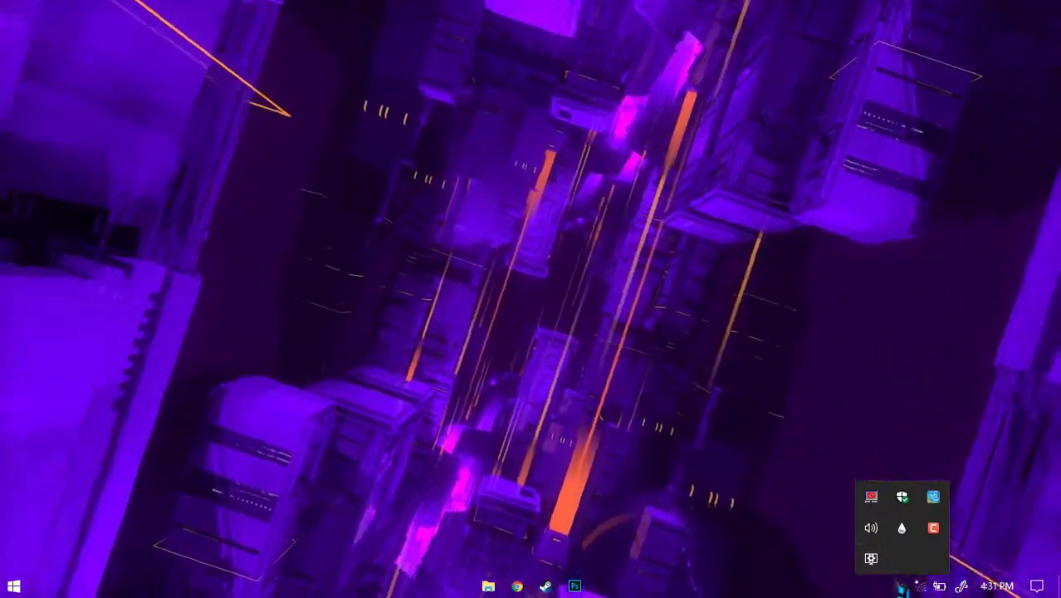